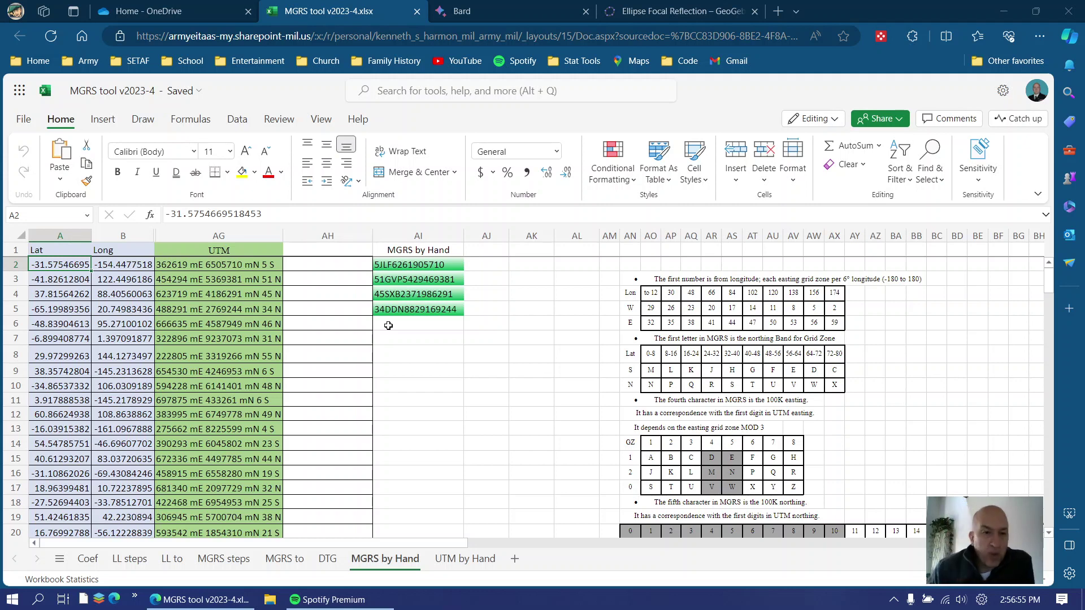
Step: Check the row 6 UTM and longitude values and enter the grid zone number 46 in cell AI6 under MGRS by Hand
{"action": "left_click", "coordinate": [180, 327]}
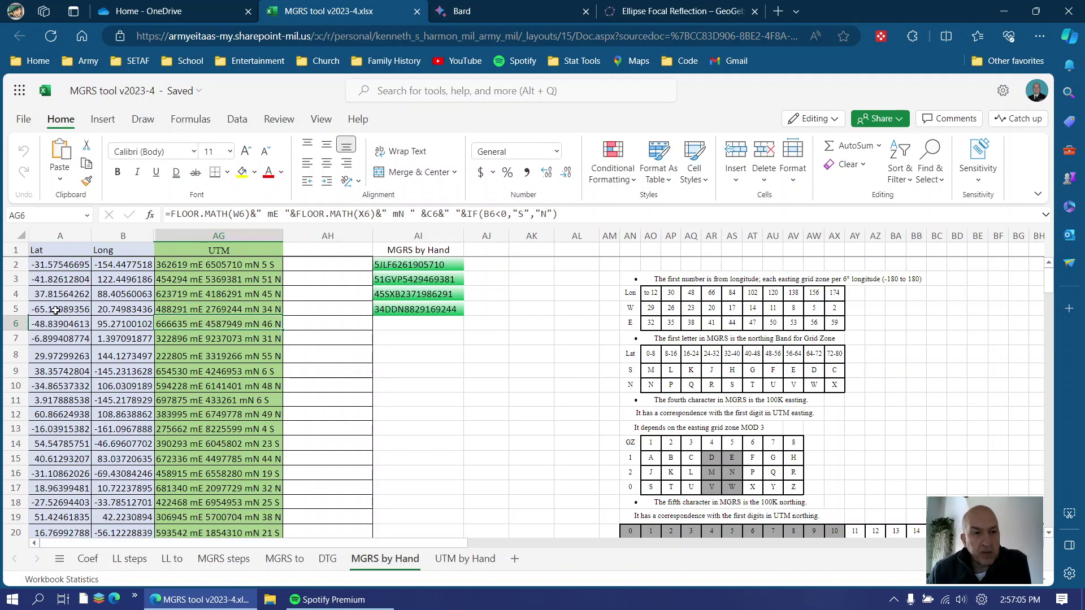
{"action": "left_click", "coordinate": [169, 309]}
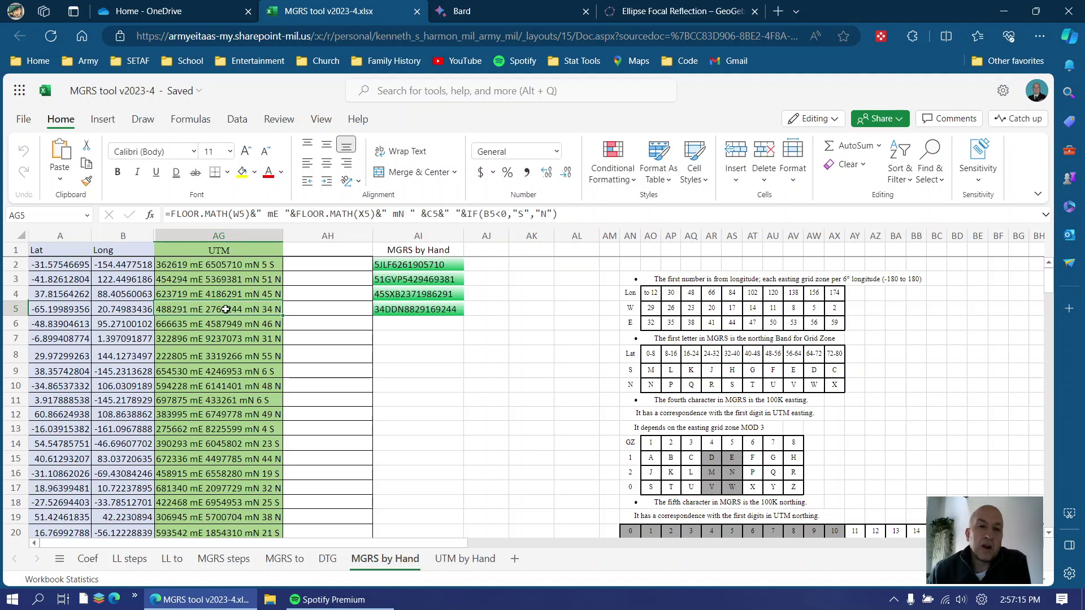
{"action": "left_click", "coordinate": [392, 324]}
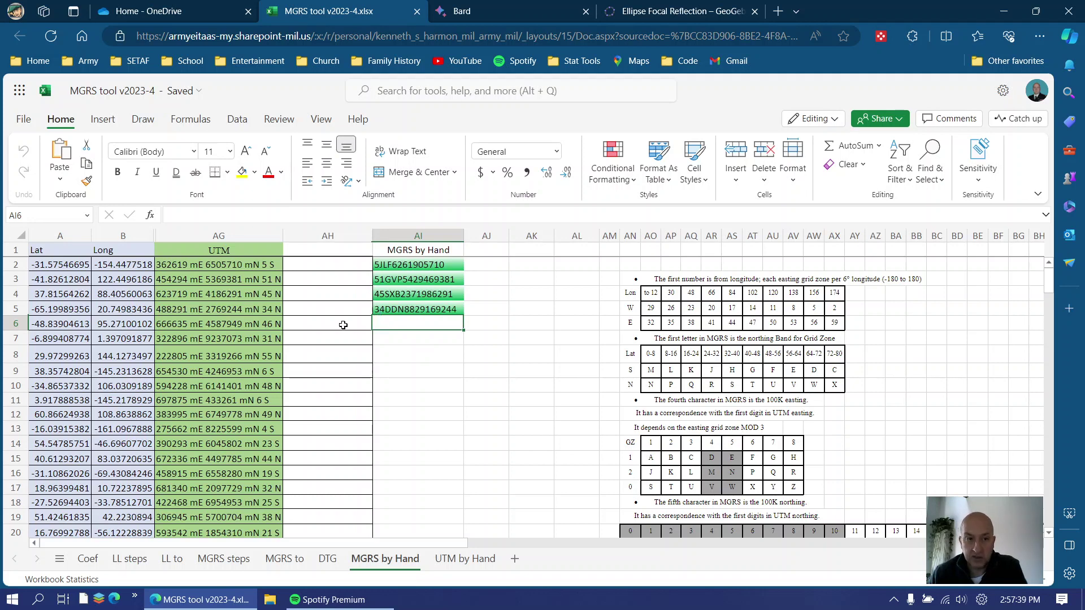
{"action": "left_click", "coordinate": [132, 323]}
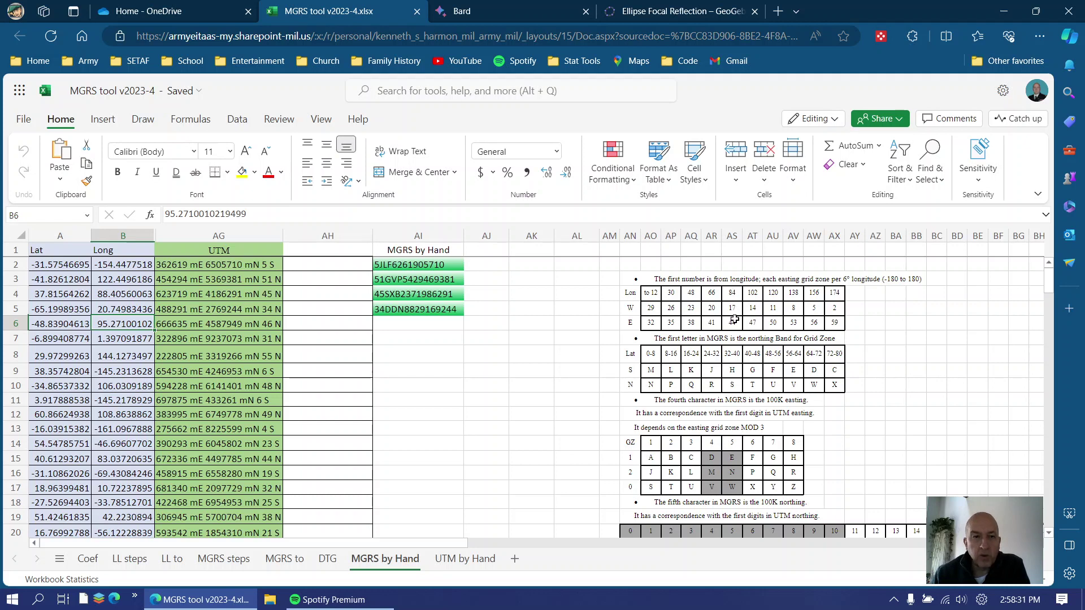
{"action": "left_click", "coordinate": [389, 322]}
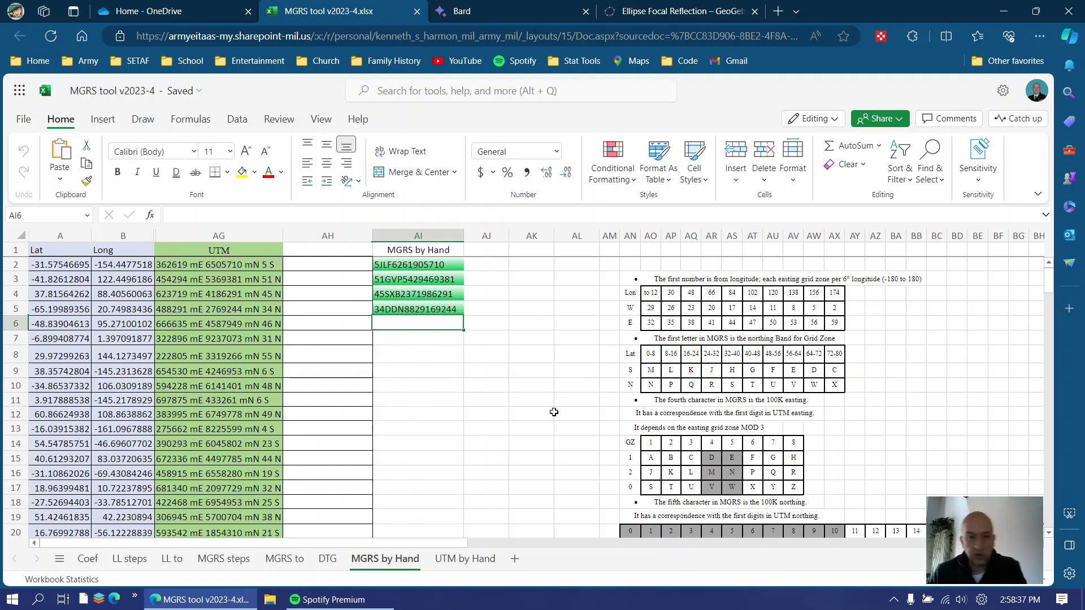
{"action": "type", "text": "46"}
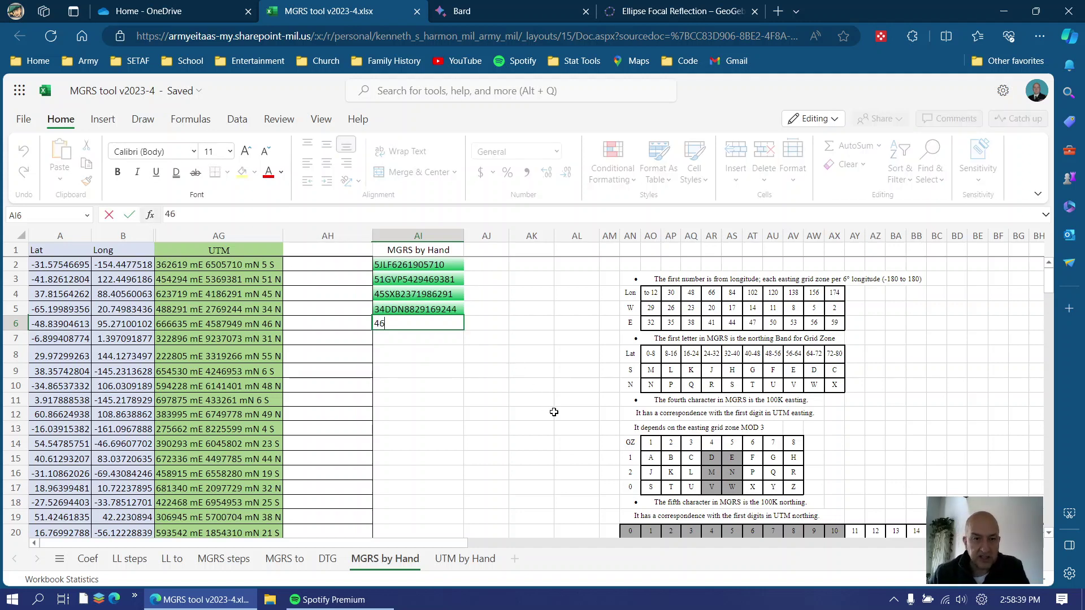
{"action": "left_click", "coordinate": [447, 381]}
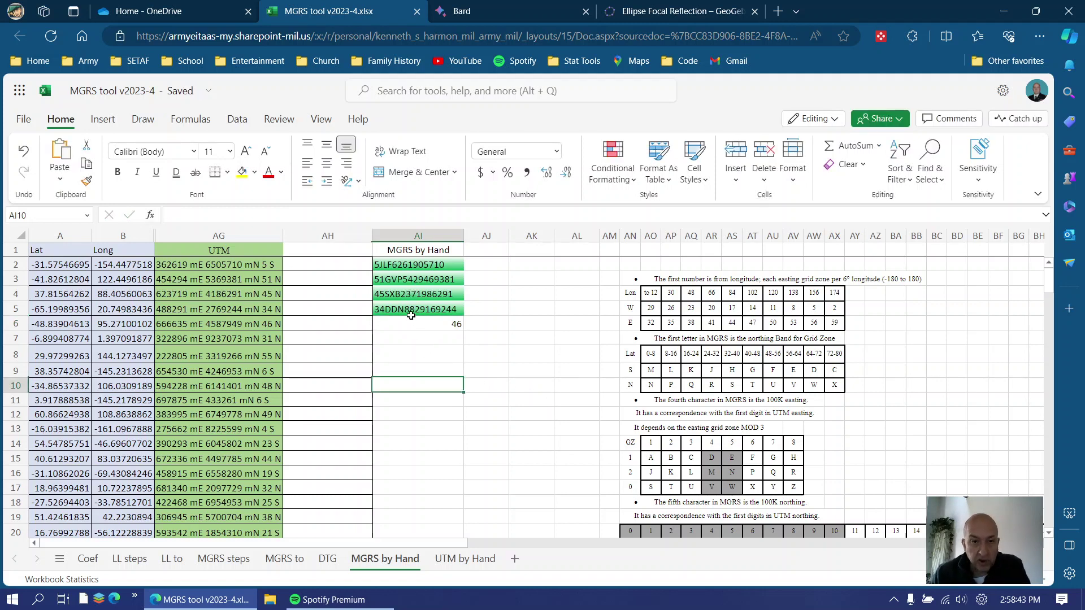
Step: Look up the latitude band for the row 6 latitude and append its letter to AI6, making it 46F
{"action": "left_click", "coordinate": [446, 323]}
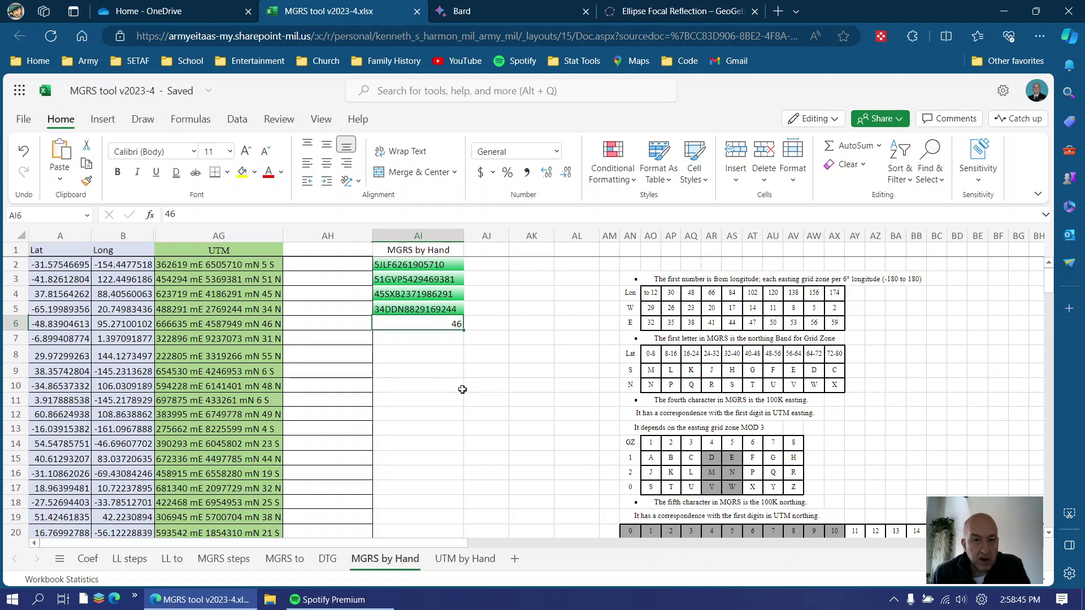
{"action": "left_click", "coordinate": [197, 217]}
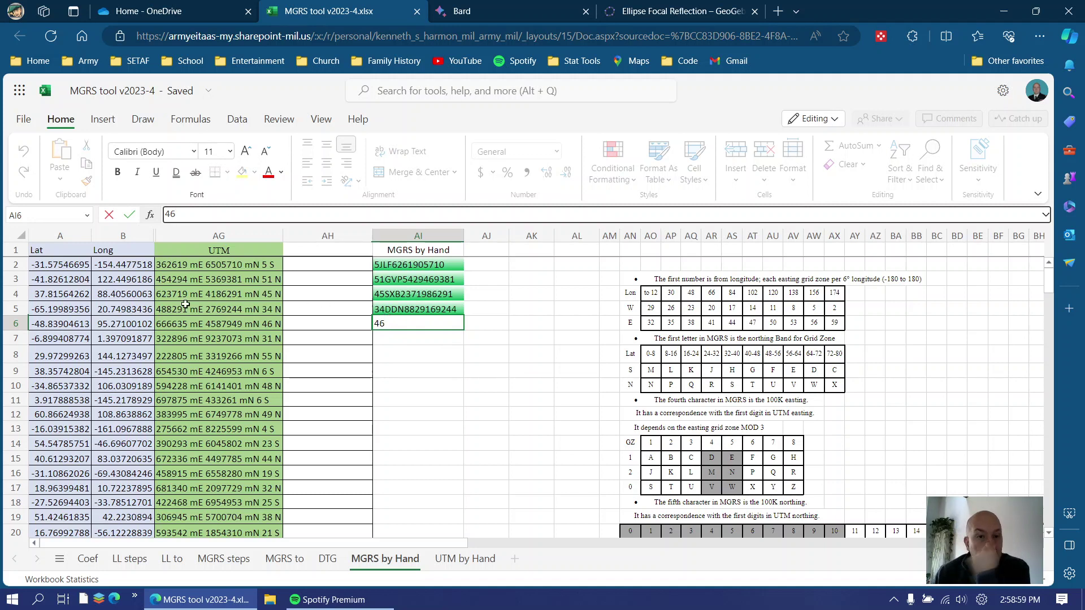
{"action": "left_click", "coordinate": [48, 326]}
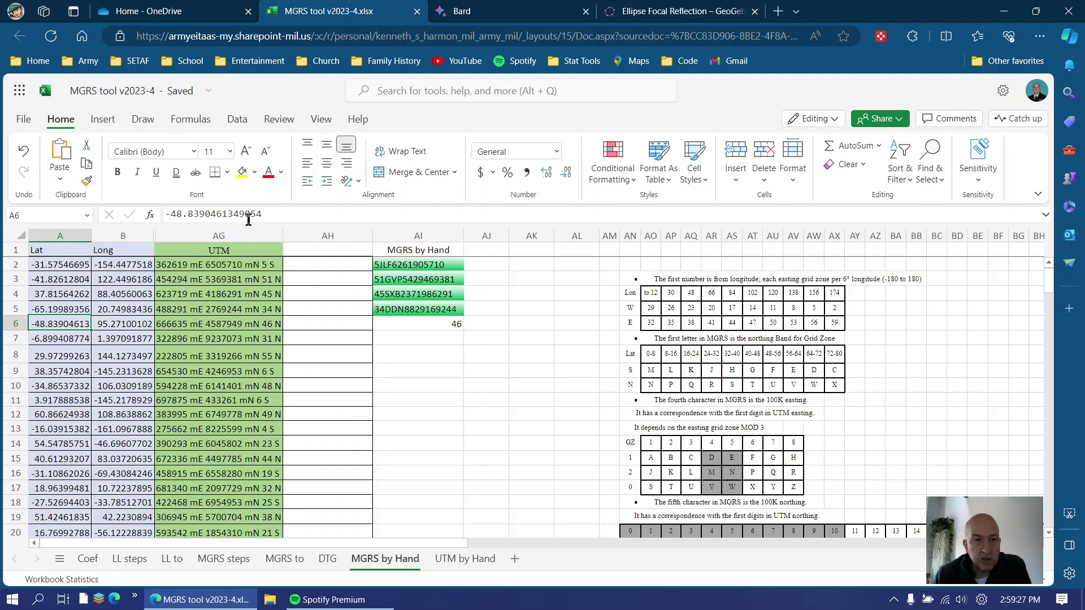
{"action": "left_click", "coordinate": [441, 327]}
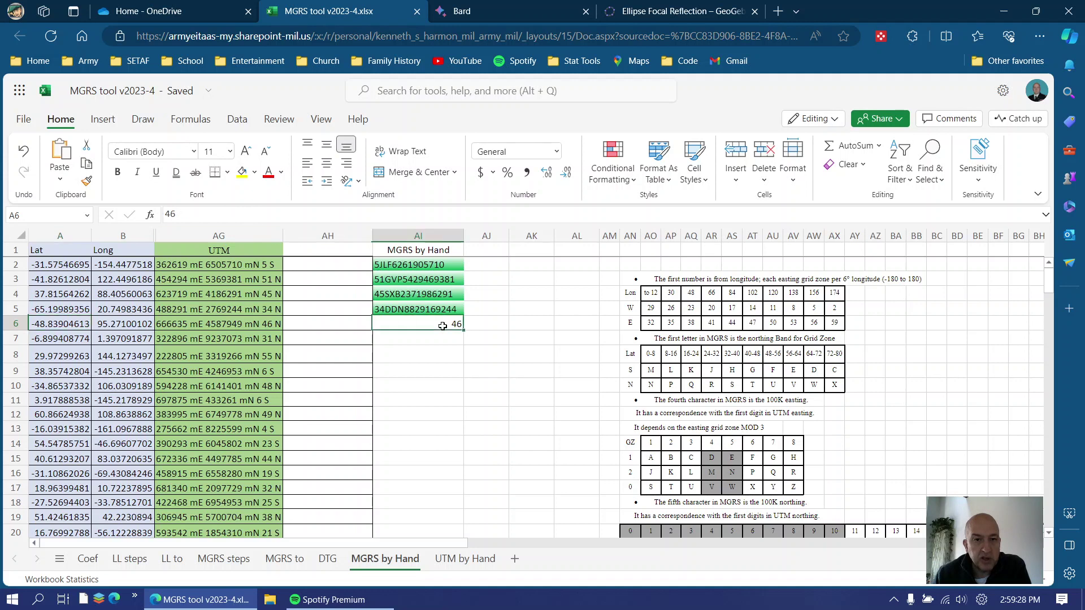
{"action": "left_click", "coordinate": [260, 219]}
{"action": "type", "text": "F"}
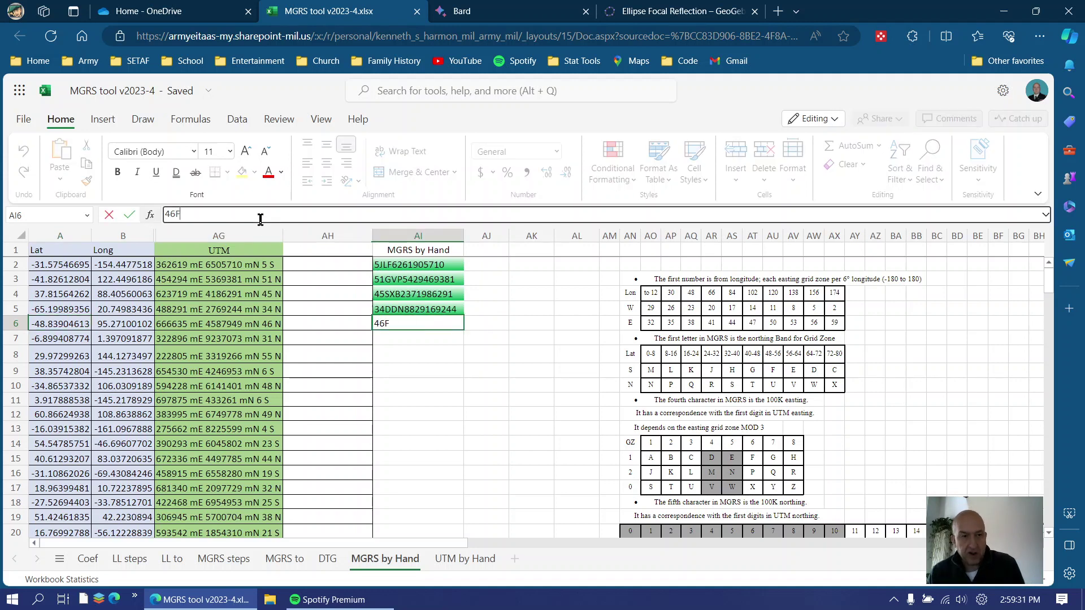
{"action": "left_click", "coordinate": [417, 339]}
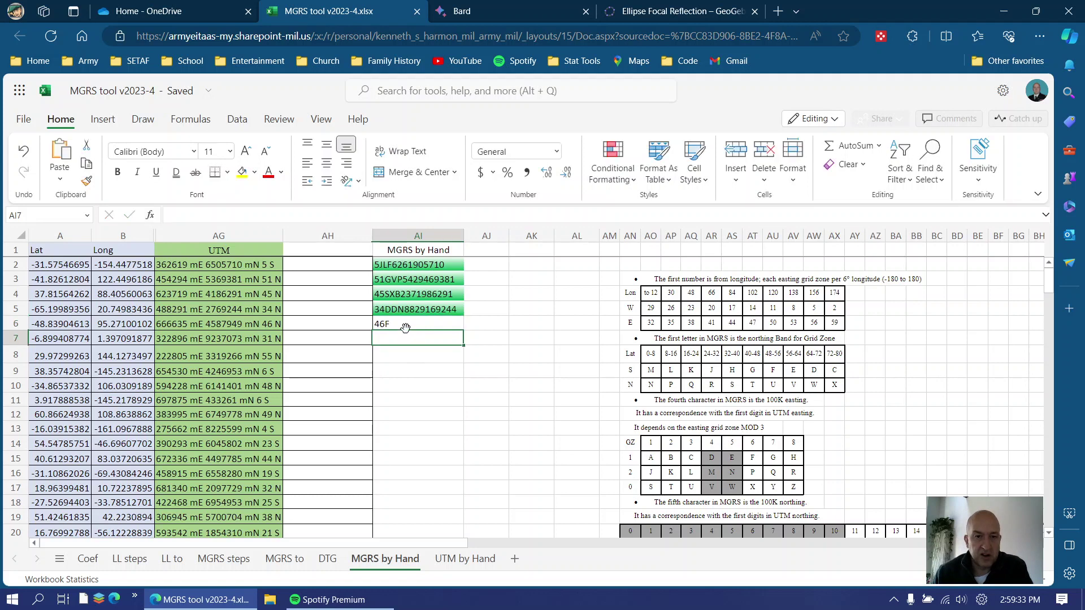
Step: Find the 100K easting letter for easting digit 6 and MOD 3 value 1, and append it to AI6 for 46FF
{"action": "left_click", "coordinate": [406, 323]}
{"action": "double_click", "coordinate": [406, 323]}
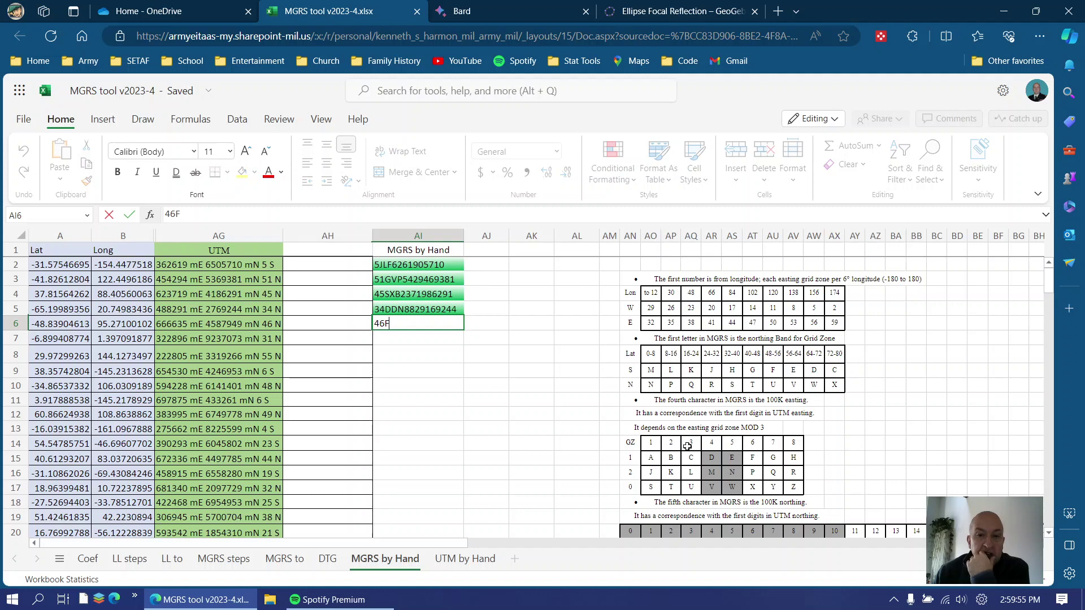
{"action": "left_click", "coordinate": [161, 323]}
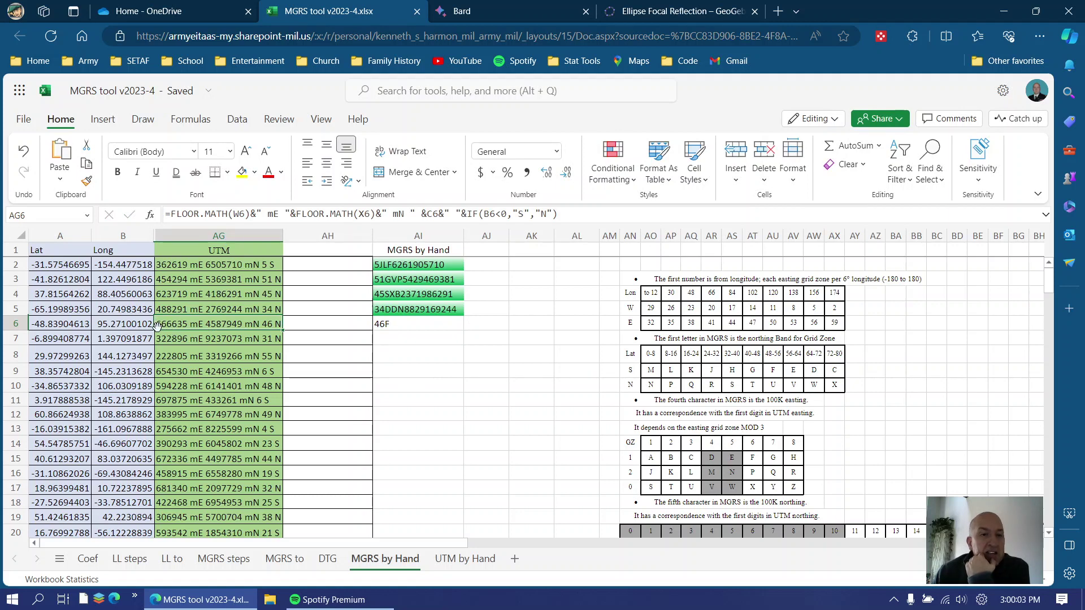
{"action": "left_click", "coordinate": [754, 444]}
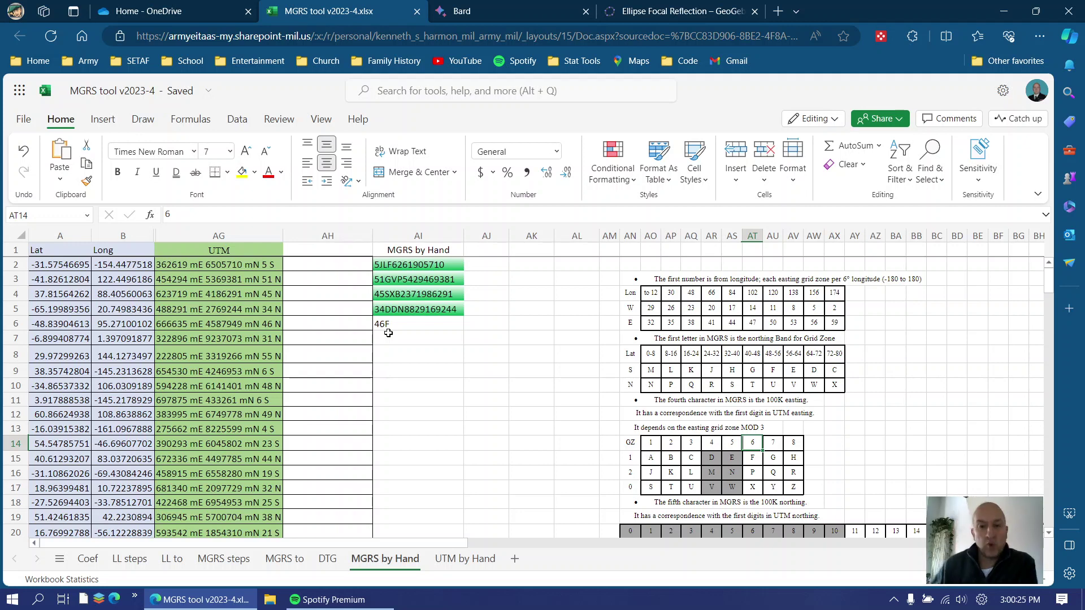
{"action": "left_click", "coordinate": [628, 457]}
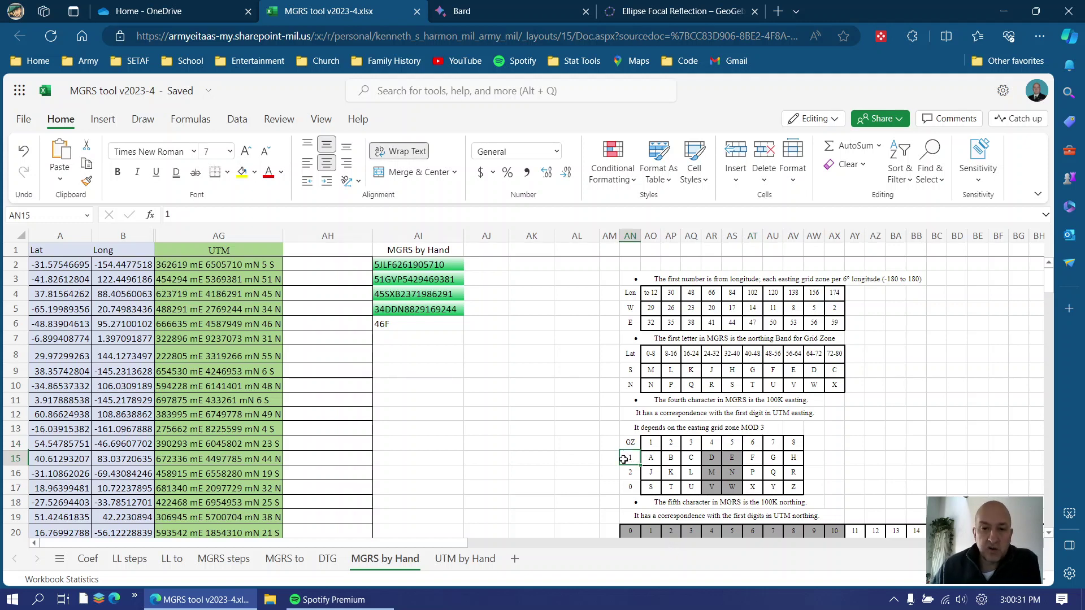
{"action": "left_click", "coordinate": [750, 443]}
{"action": "left_click", "coordinate": [627, 459]}
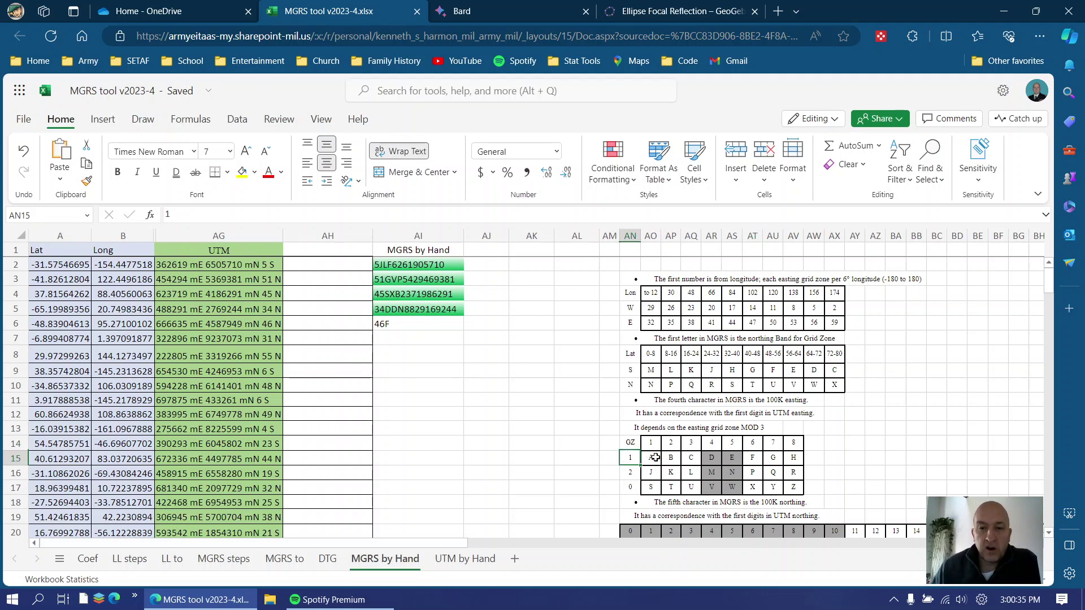
{"action": "left_click", "coordinate": [752, 457]}
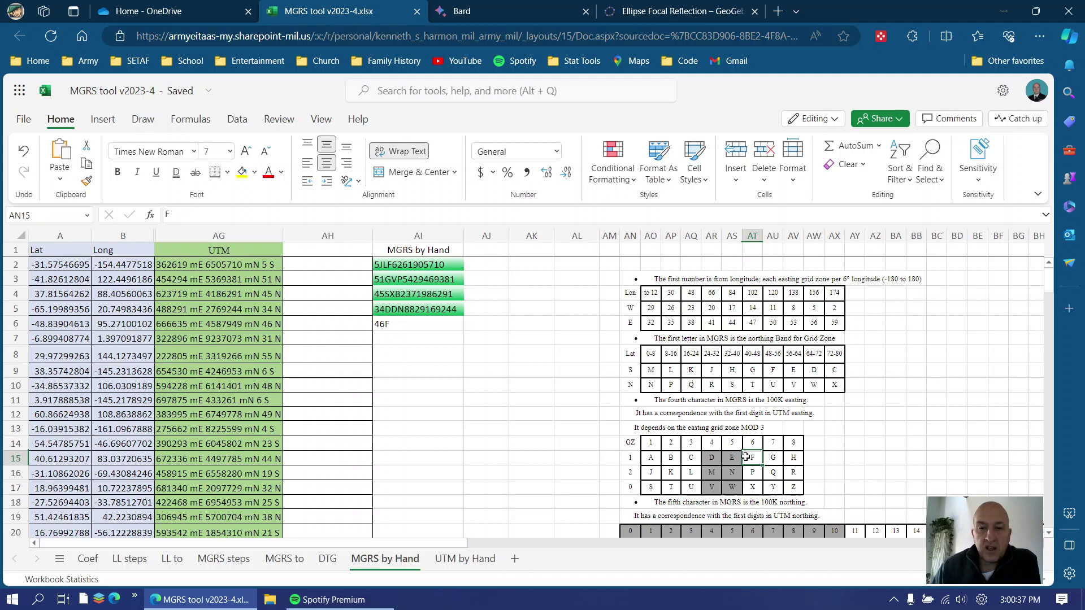
{"action": "double_click", "coordinate": [394, 324]}
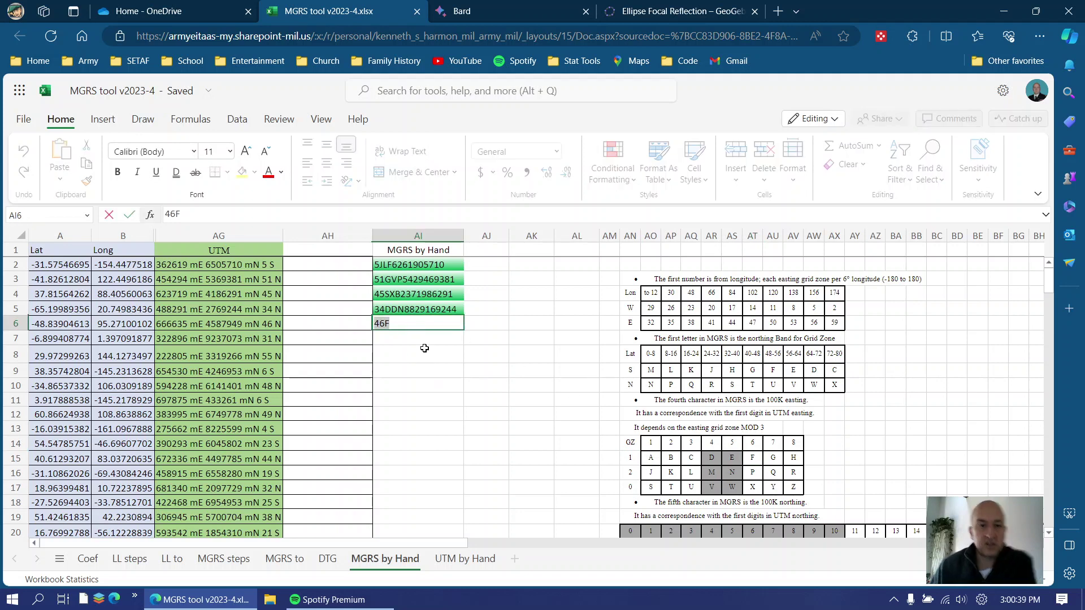
{"action": "left_click", "coordinate": [405, 324]}
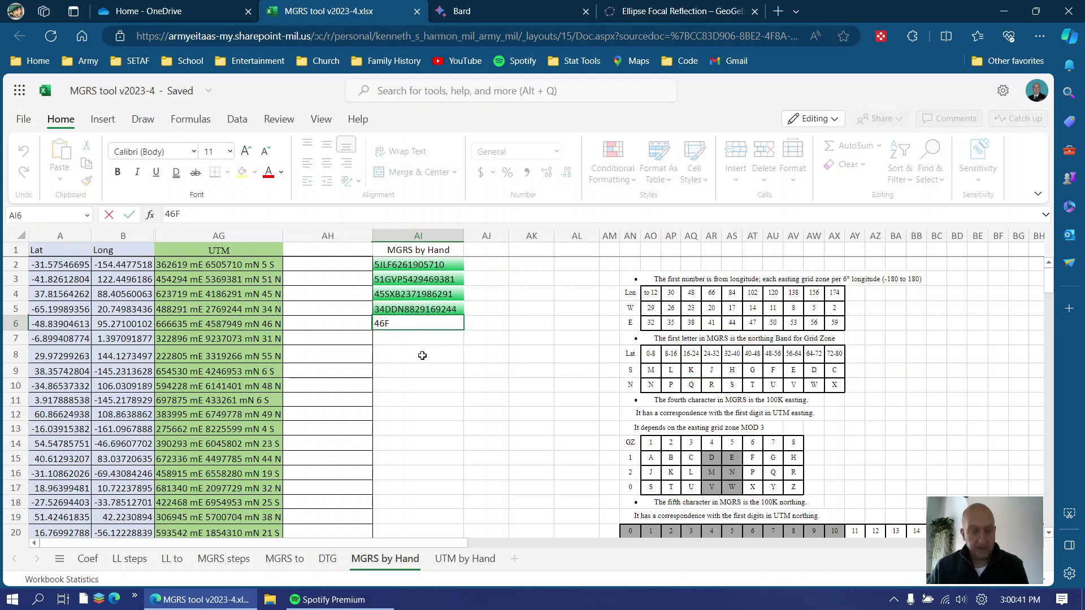
{"action": "type", "text": "F"}
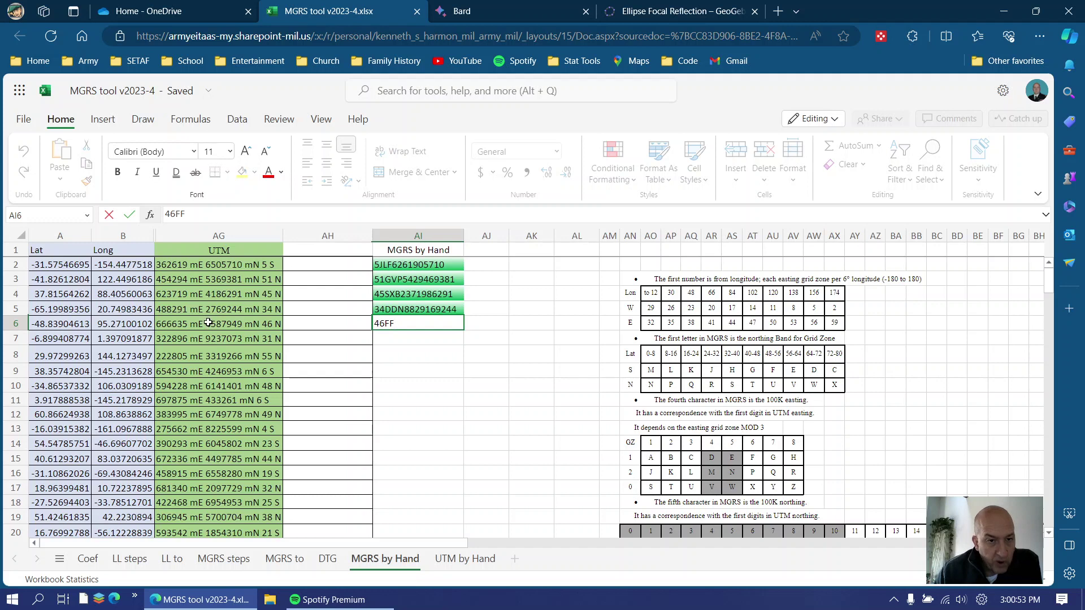
Step: Look up the row 6 northing digits in the 100K northing table and append the letter F to AI6 for 46FFF
{"action": "scroll", "coordinate": [809, 419], "scroll_direction": "down", "scroll_amount": 3}
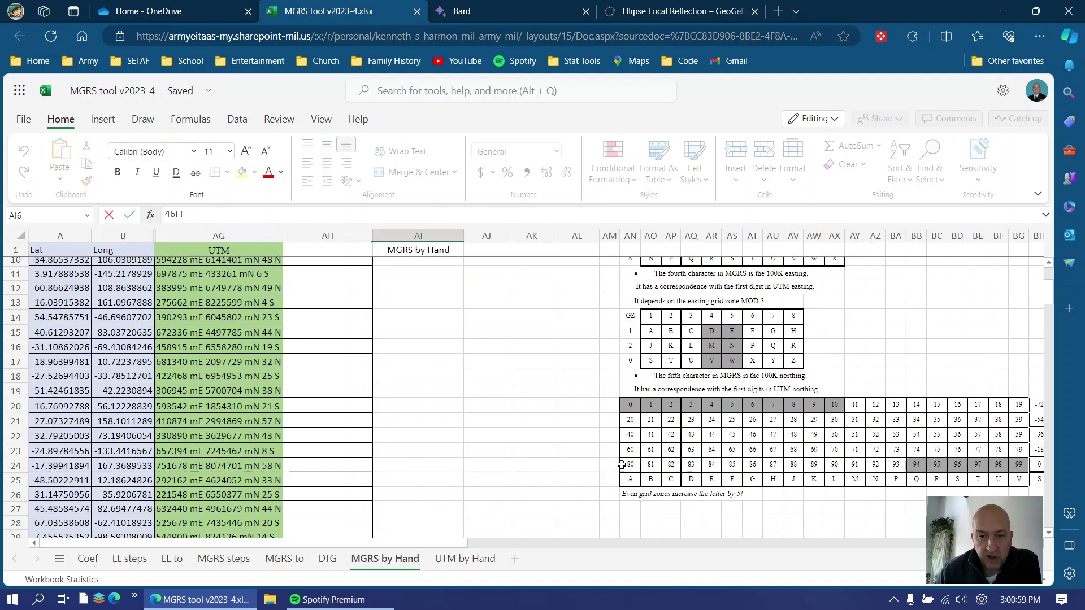
{"action": "scroll", "coordinate": [552, 446], "scroll_direction": "up", "scroll_amount": 3}
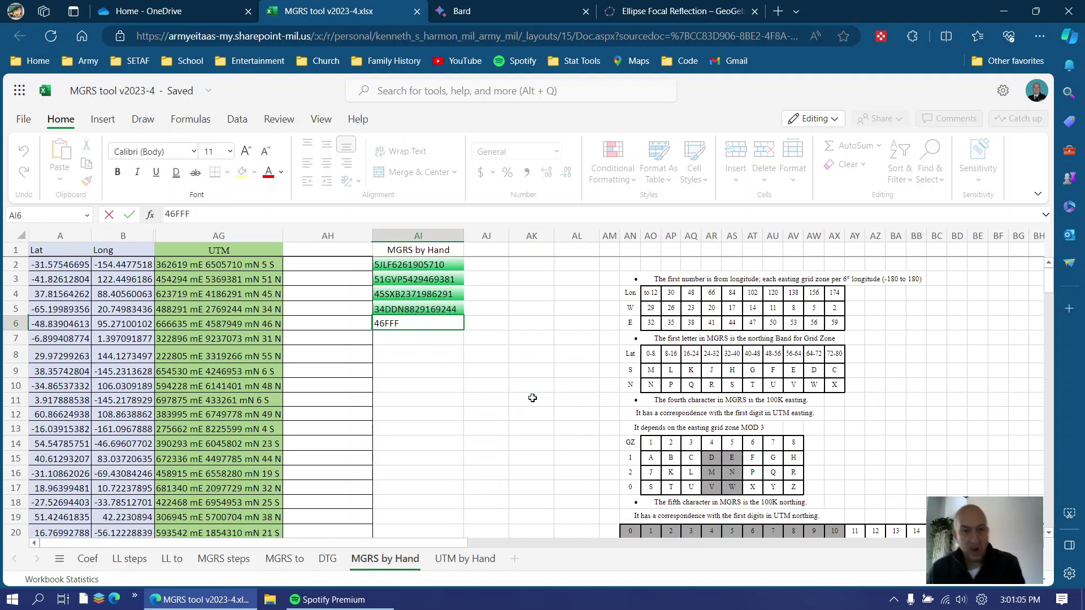
{"action": "scroll", "coordinate": [528, 399], "scroll_direction": "down", "scroll_amount": 4}
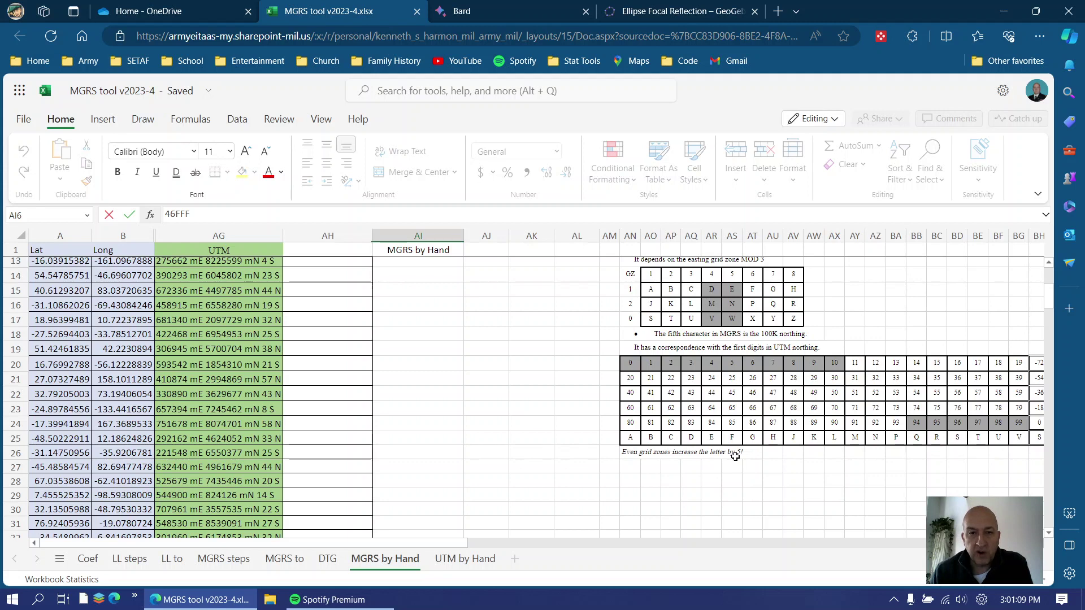
{"action": "left_click", "coordinate": [733, 439]}
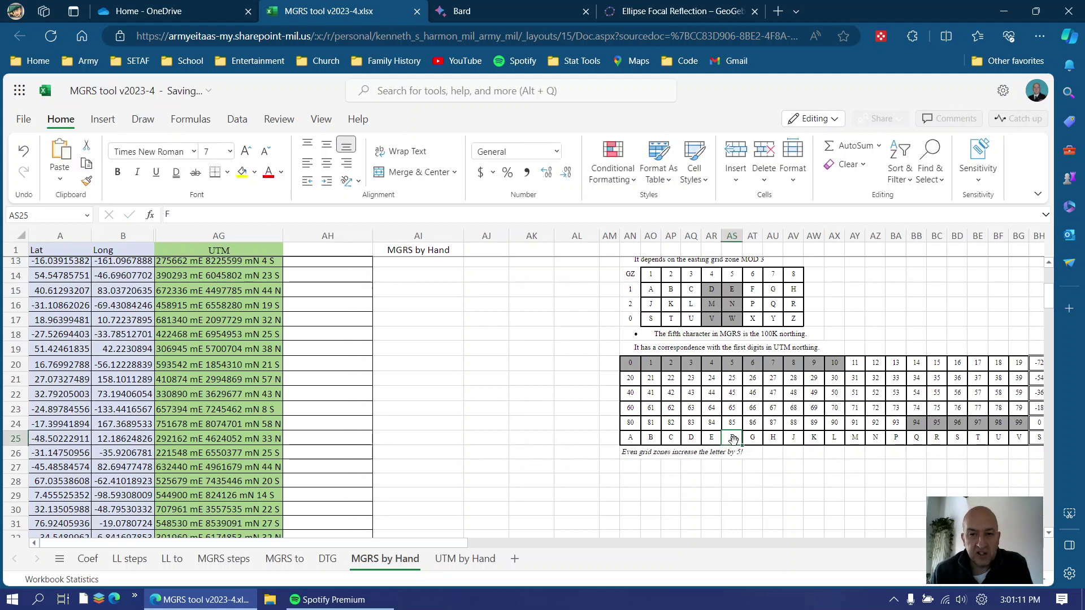
{"action": "left_click", "coordinate": [756, 439]}
{"action": "left_click", "coordinate": [774, 438]}
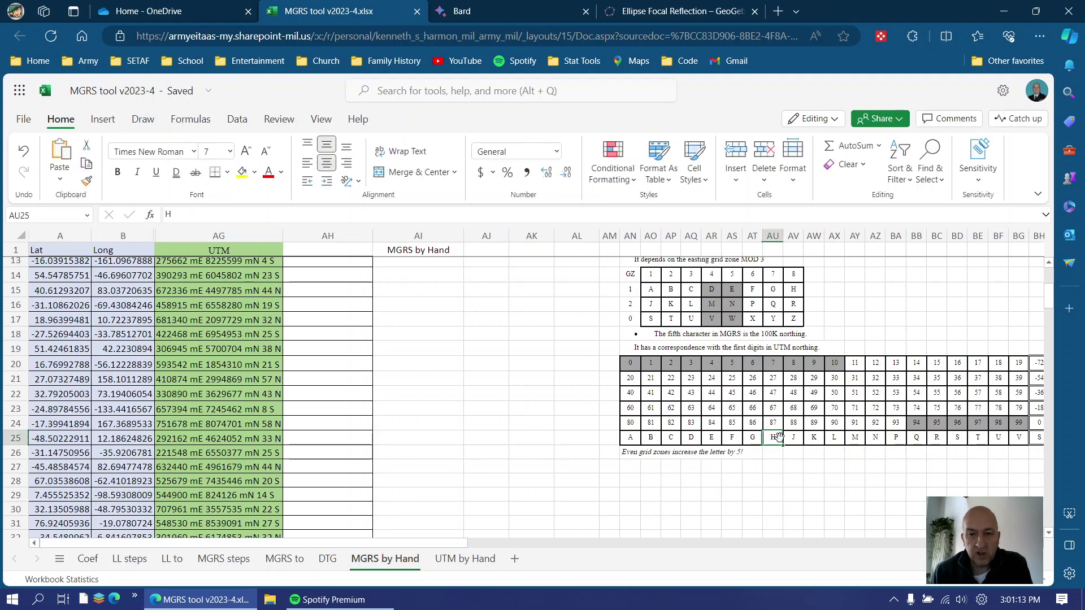
{"action": "left_click", "coordinate": [793, 438]}
{"action": "left_click", "coordinate": [814, 438]}
{"action": "left_click", "coordinate": [835, 438]}
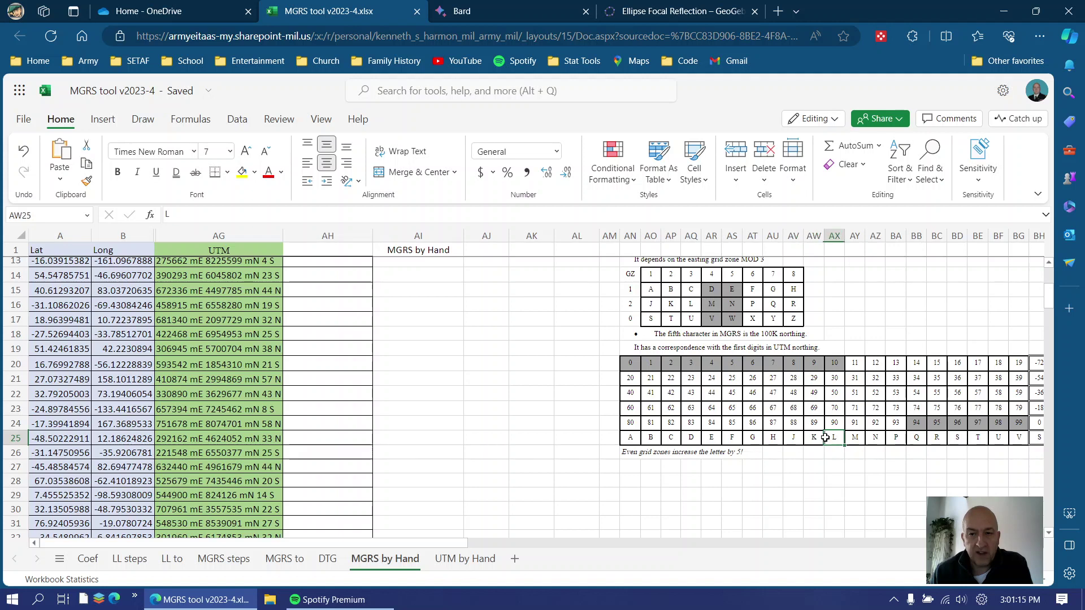
{"action": "scroll", "coordinate": [504, 379], "scroll_direction": "up", "scroll_amount": 3}
{"action": "scroll", "coordinate": [504, 379], "scroll_direction": "up", "scroll_amount": 1}
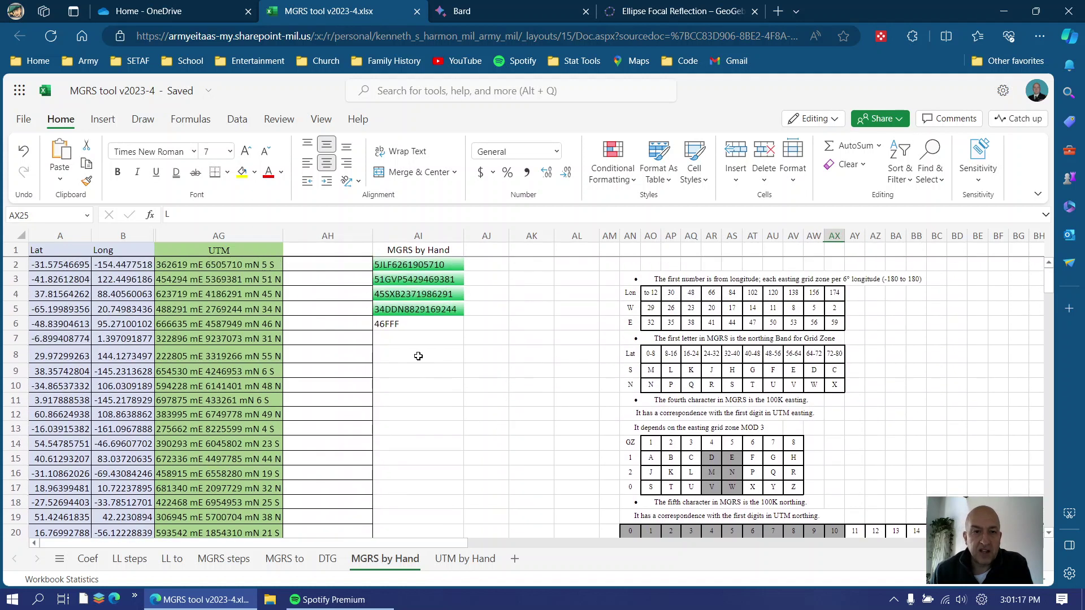
{"action": "double_click", "coordinate": [404, 325]}
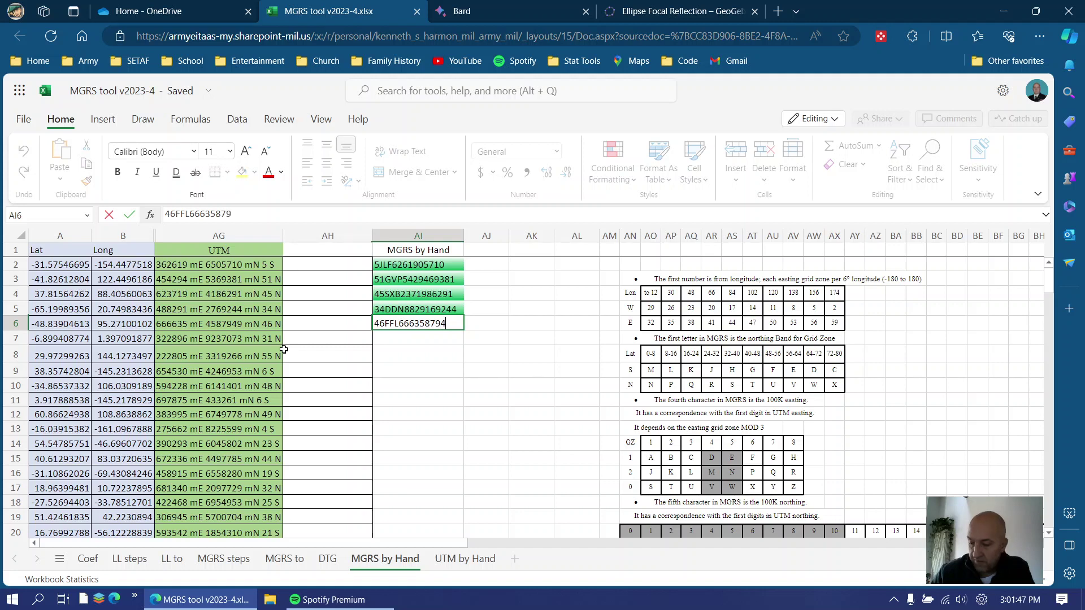
{"action": "key", "text": "Return"}
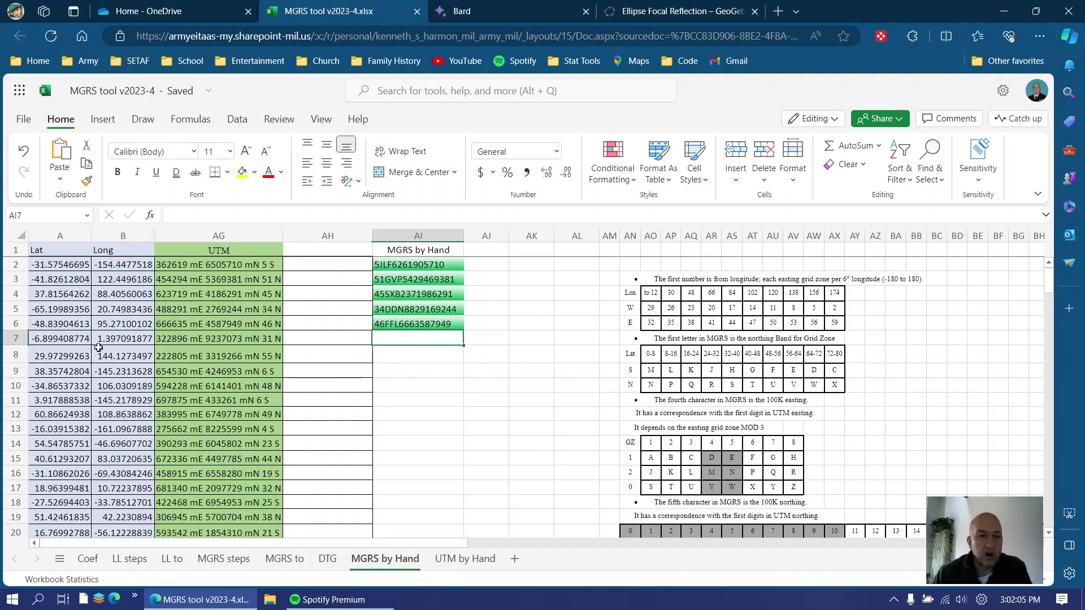
Step: Begin the row 7 MGRS in AI7 as 31MC, using its grid zone, latitude band and 100K easting letter from the lookup tables
{"action": "left_click", "coordinate": [60, 340]}
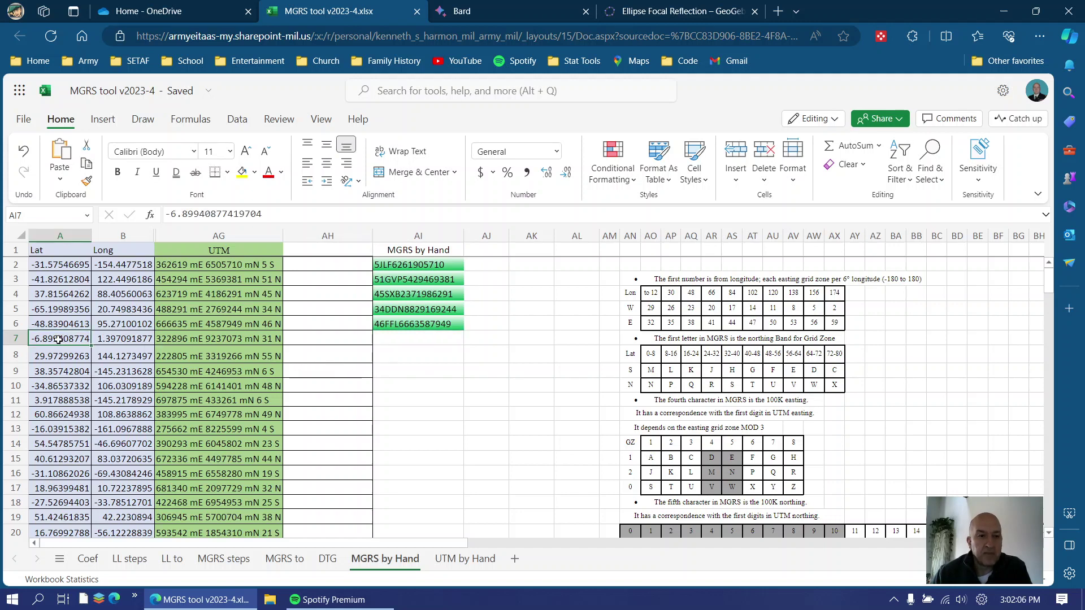
{"action": "left_click", "coordinate": [117, 338]}
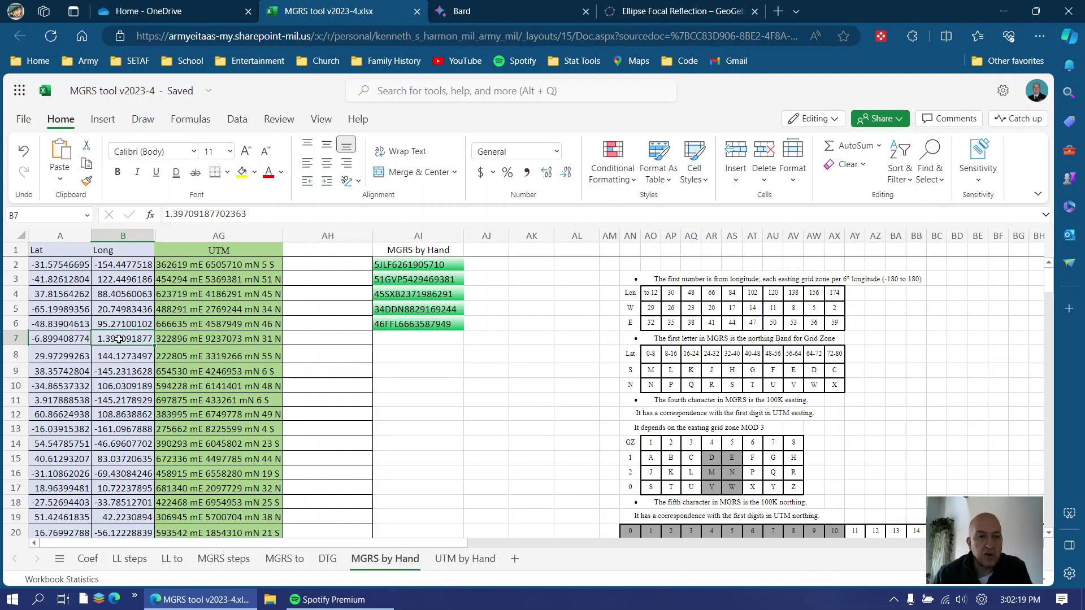
{"action": "left_click", "coordinate": [296, 338]}
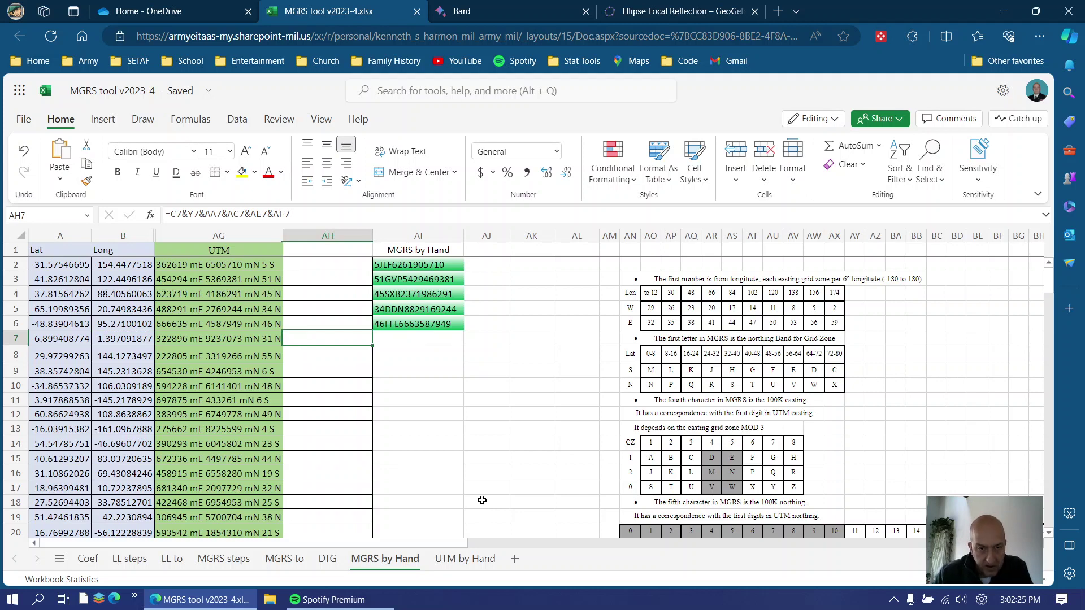
{"action": "left_click", "coordinate": [402, 340]}
{"action": "type", "text": "31"}
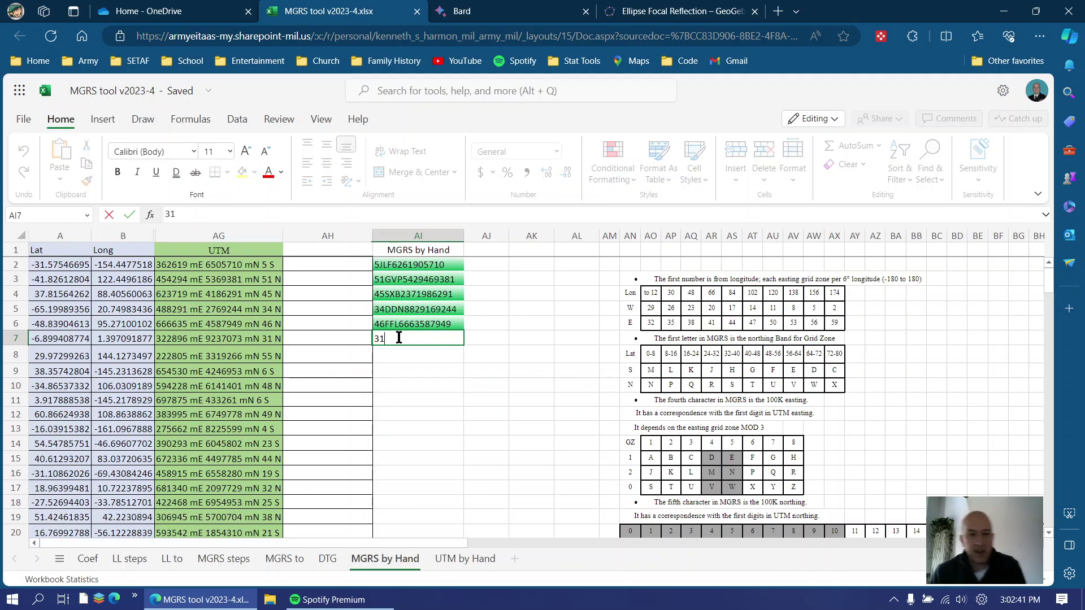
{"action": "type", "text": "M"}
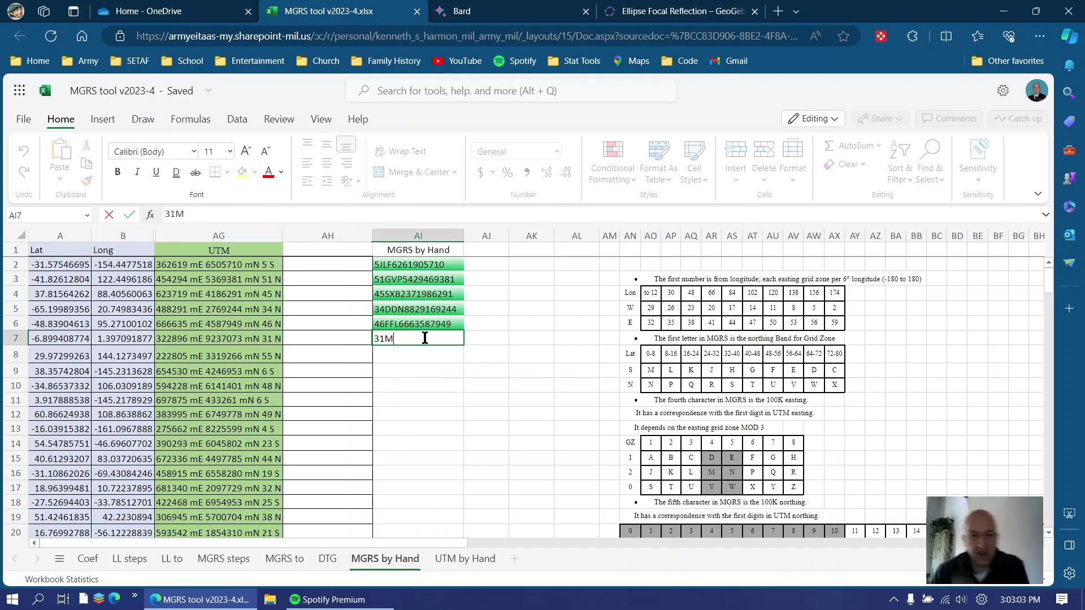
{"action": "type", "text": "C"}
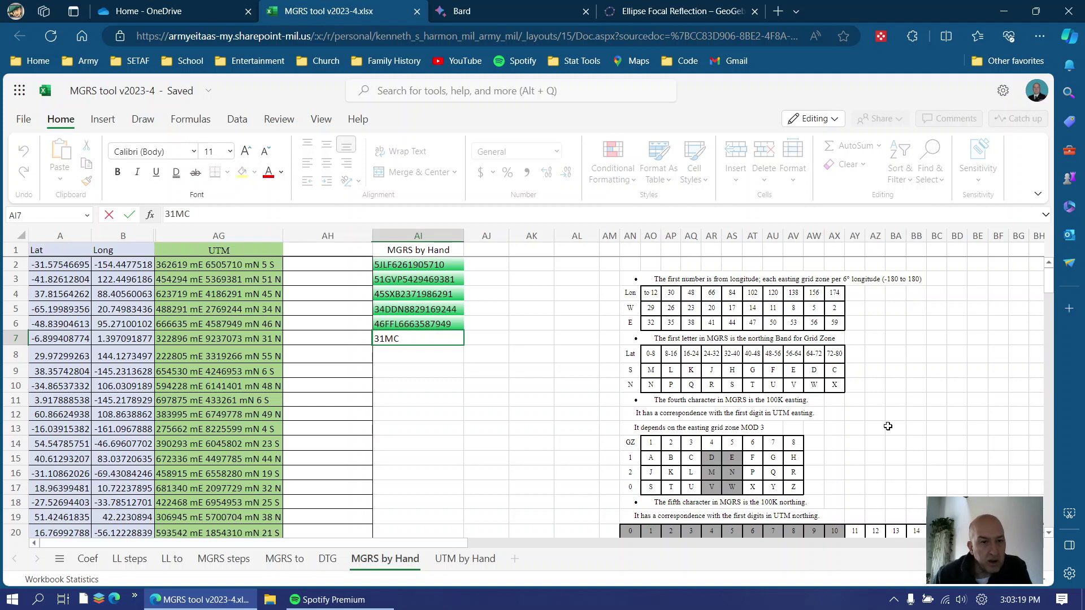
{"action": "scroll", "coordinate": [888, 427], "scroll_direction": "down", "scroll_amount": 1}
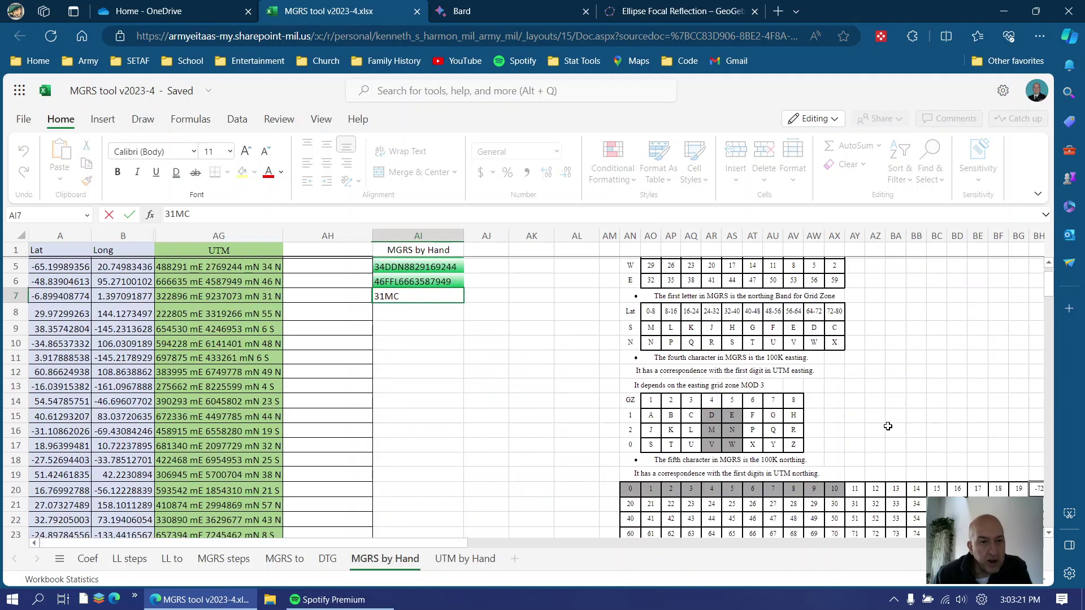
{"action": "scroll", "coordinate": [888, 427], "scroll_direction": "down", "scroll_amount": 2}
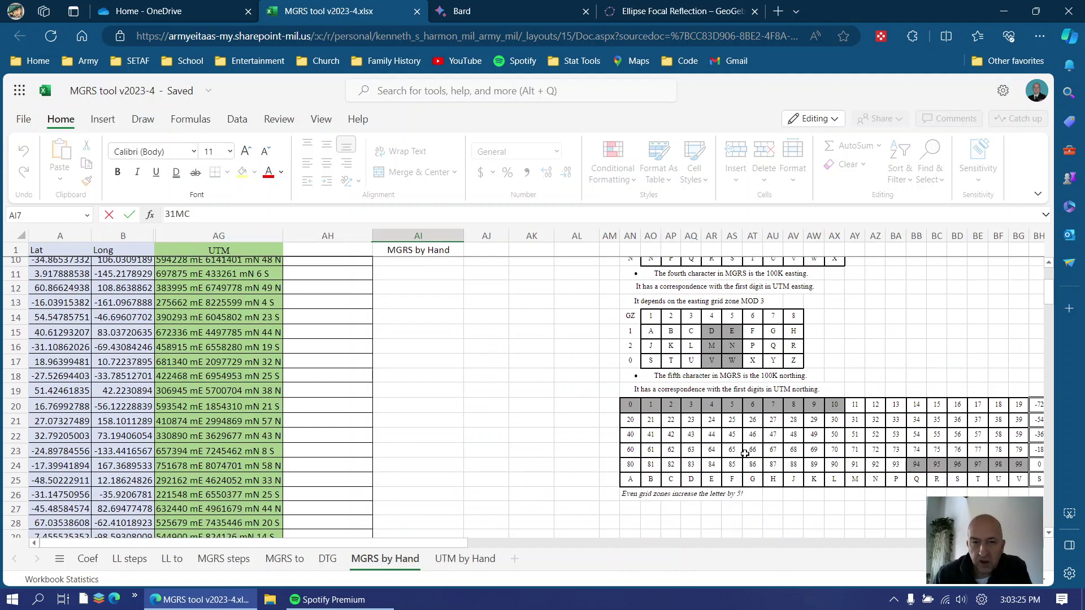
{"action": "scroll", "coordinate": [574, 416], "scroll_direction": "up", "scroll_amount": 3}
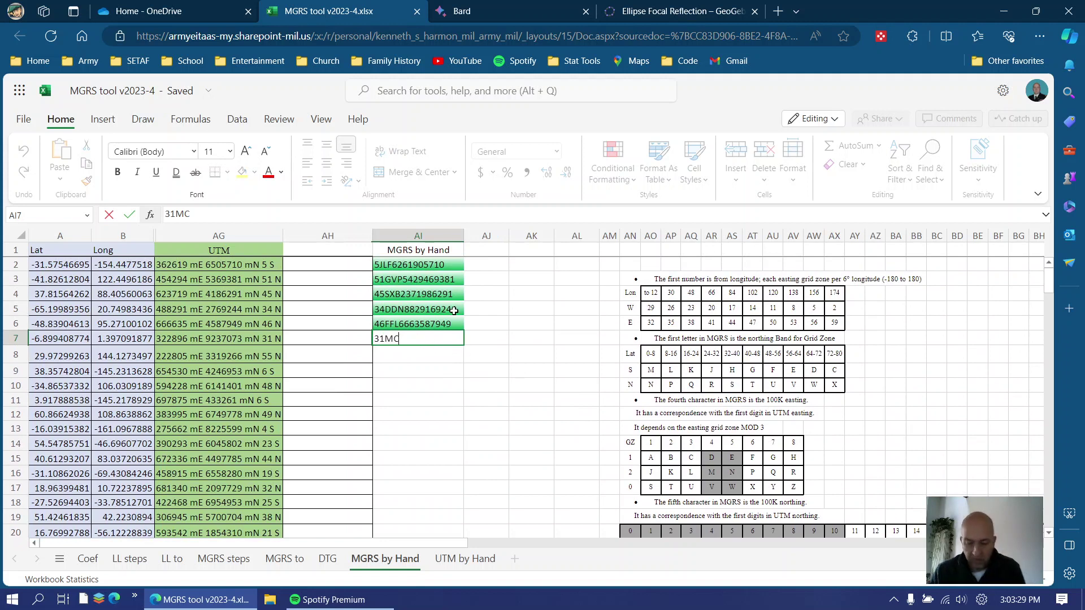
{"action": "type", "text": "N22896"}
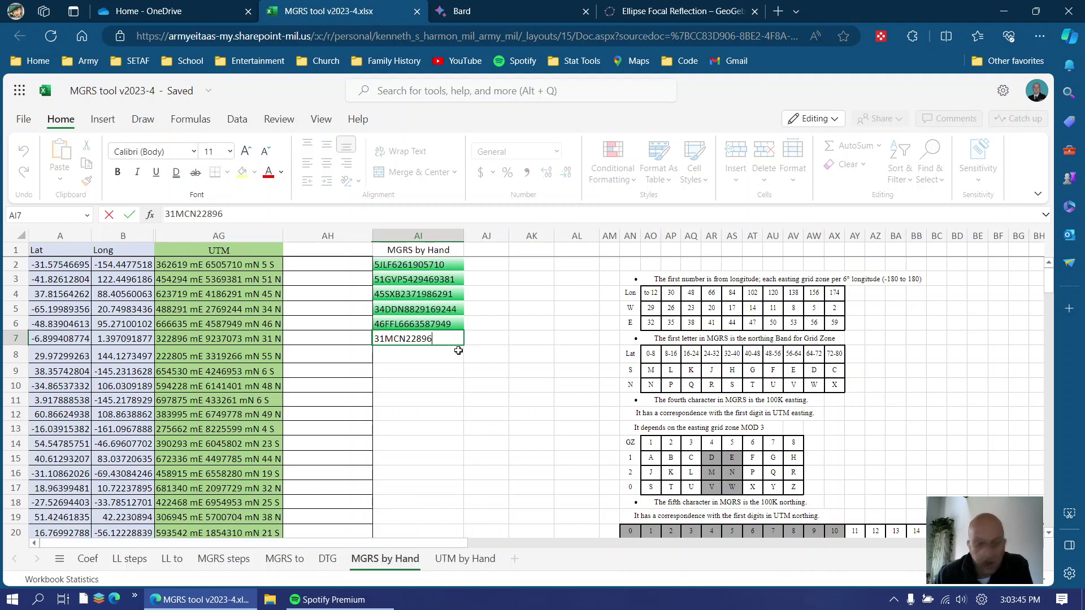
{"action": "type", "text": "7073"}
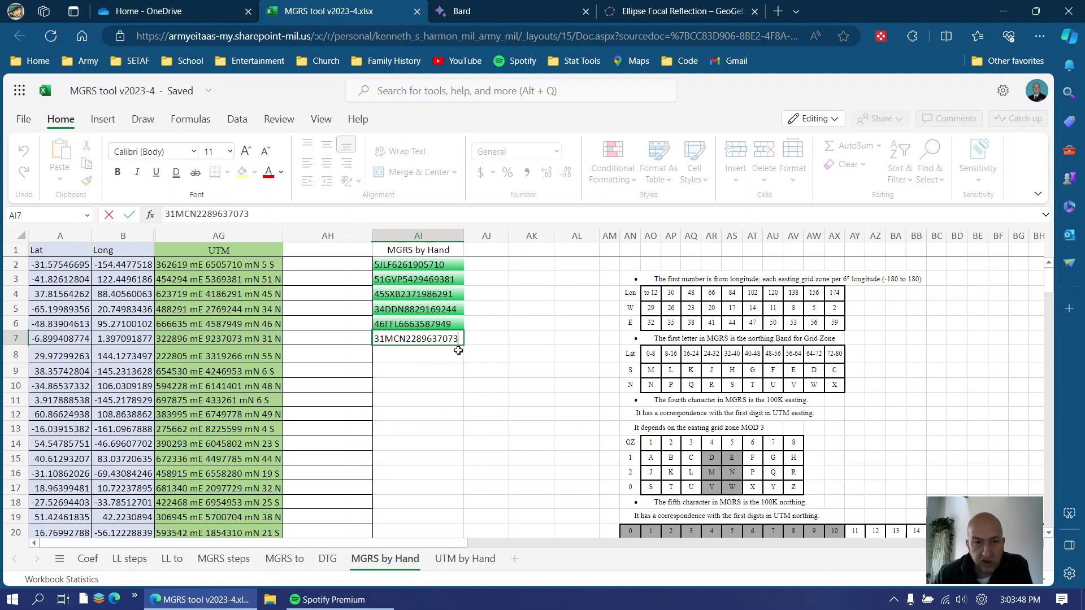
{"action": "key", "text": "Return"}
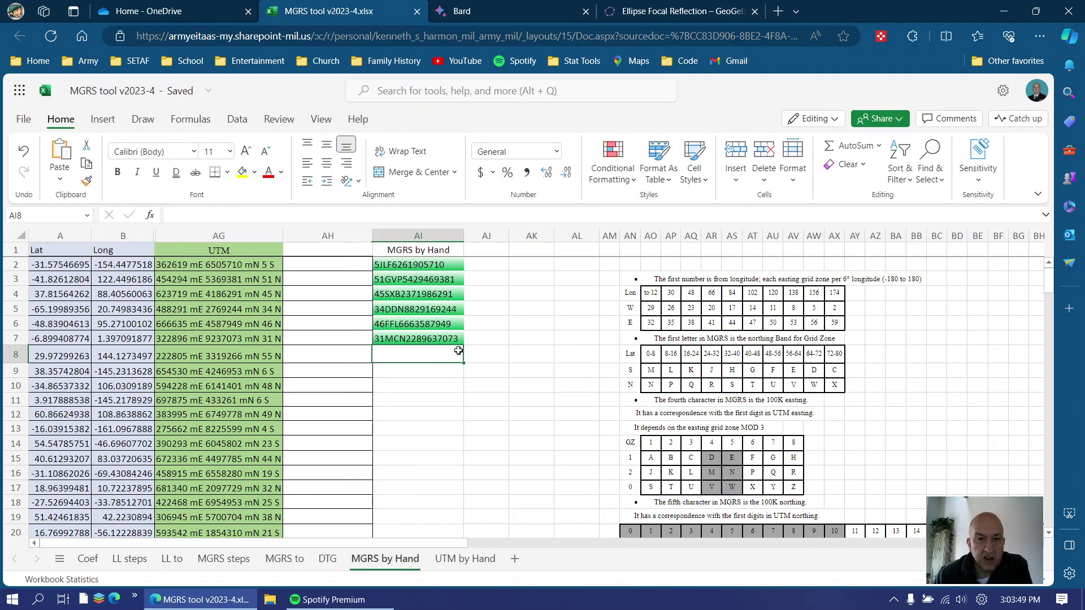